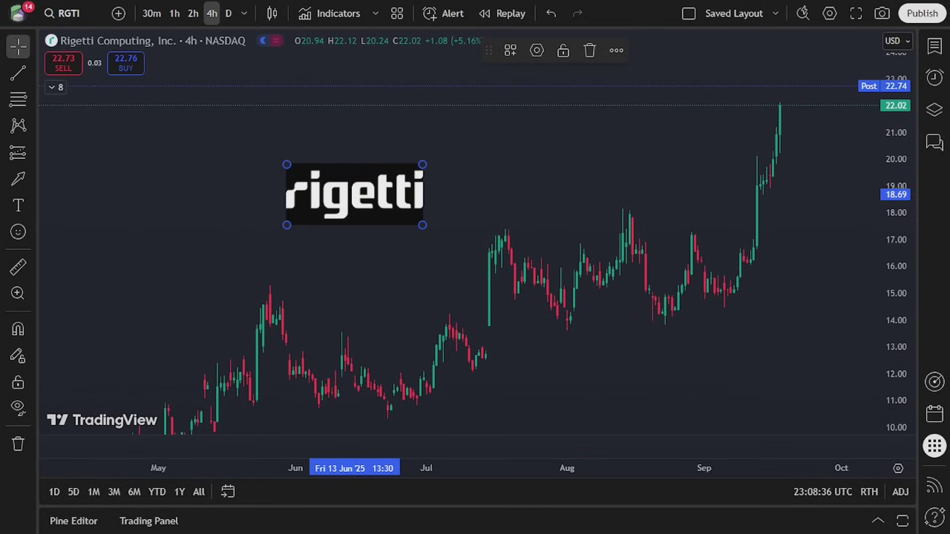
# - Zoom and pan the RGTI chart so it spans April through September
pyautogui.scroll(-2, 677, 325)
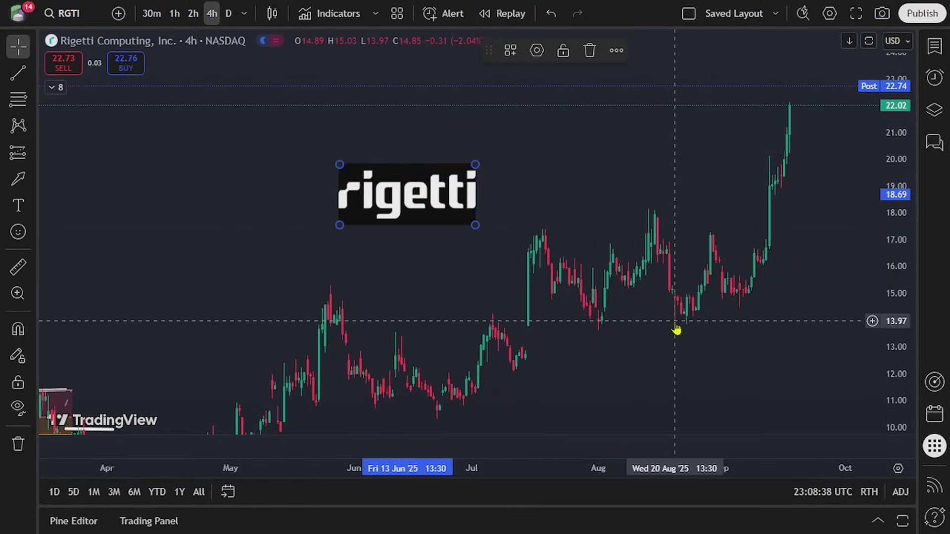
pyautogui.moveTo(795, 371); pyautogui.dragTo(795, 329)
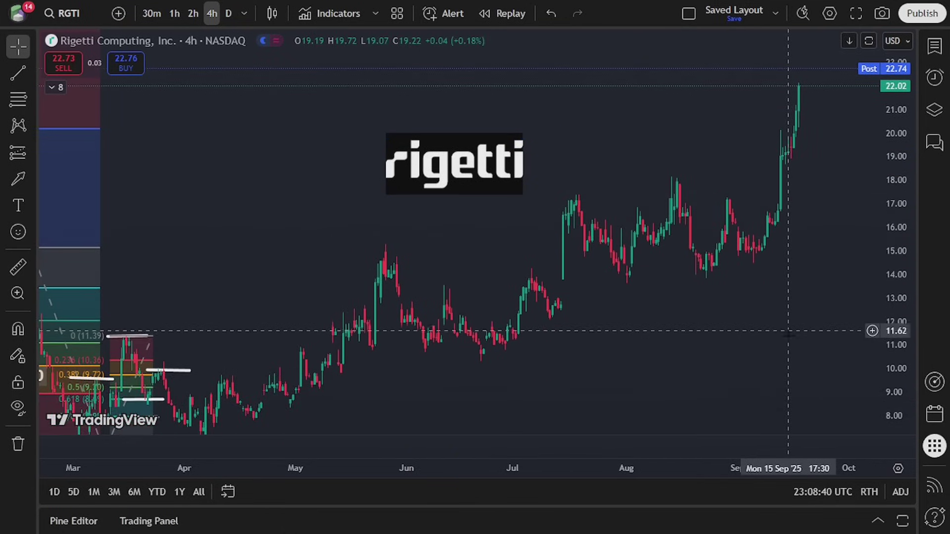
pyautogui.scroll(1, 787, 382)
pyautogui.moveTo(788, 383); pyautogui.dragTo(783, 400)
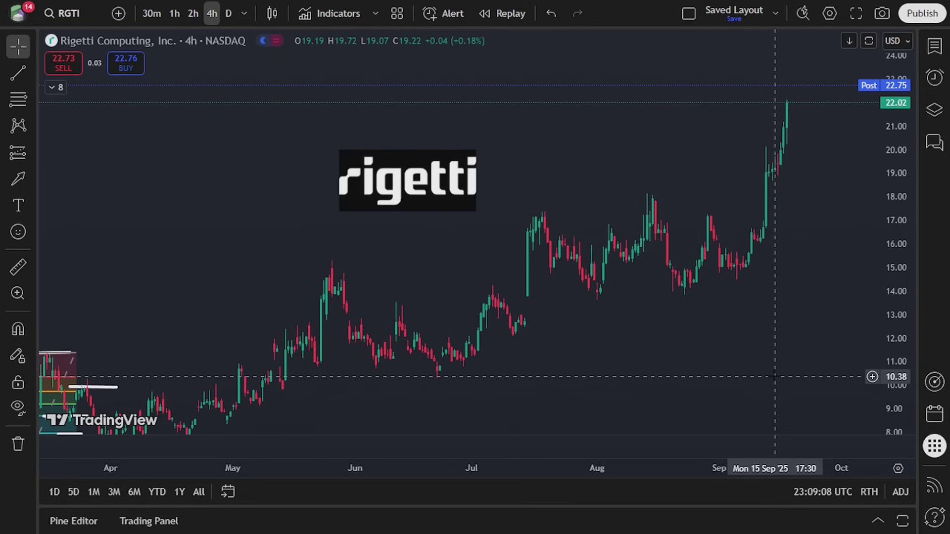
# - Move the Rigetti logo up-left above the May–June price action, clear of the candles
pyautogui.moveTo(415, 193); pyautogui.dragTo(323, 178)
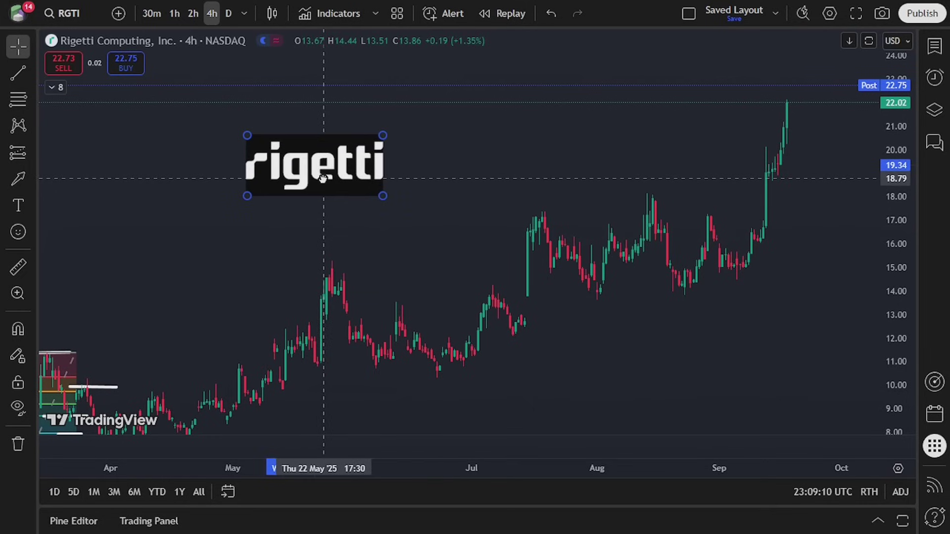
pyautogui.moveTo(428, 194); pyautogui.dragTo(447, 195)
pyautogui.scroll(1, 455, 203)
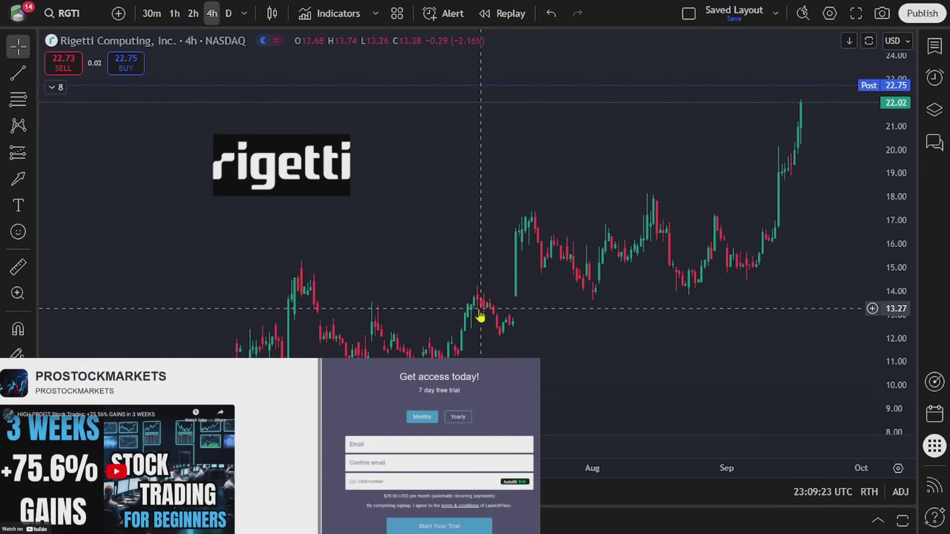
# - Draw a horizontal trend line at about 17.70 from the July high past the September breakout
pyautogui.click(18, 73)
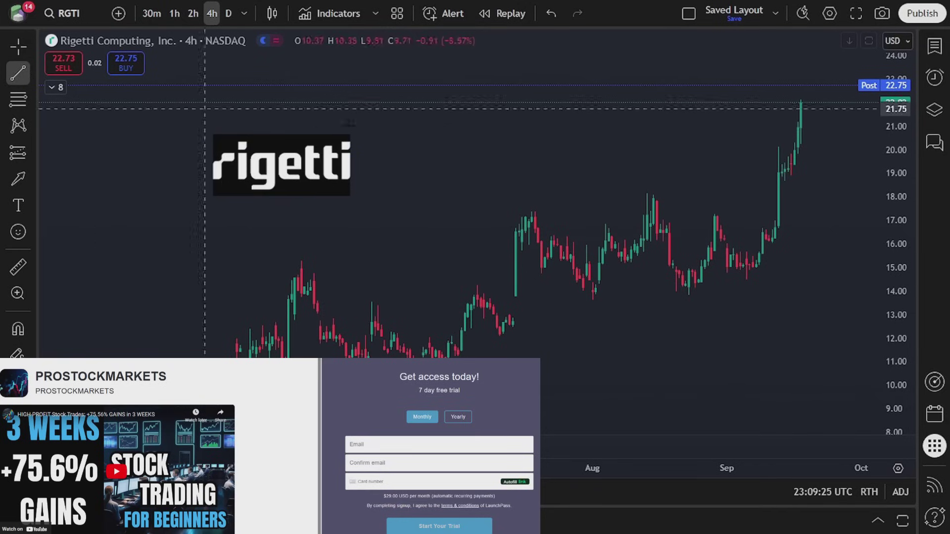
pyautogui.click(481, 205)
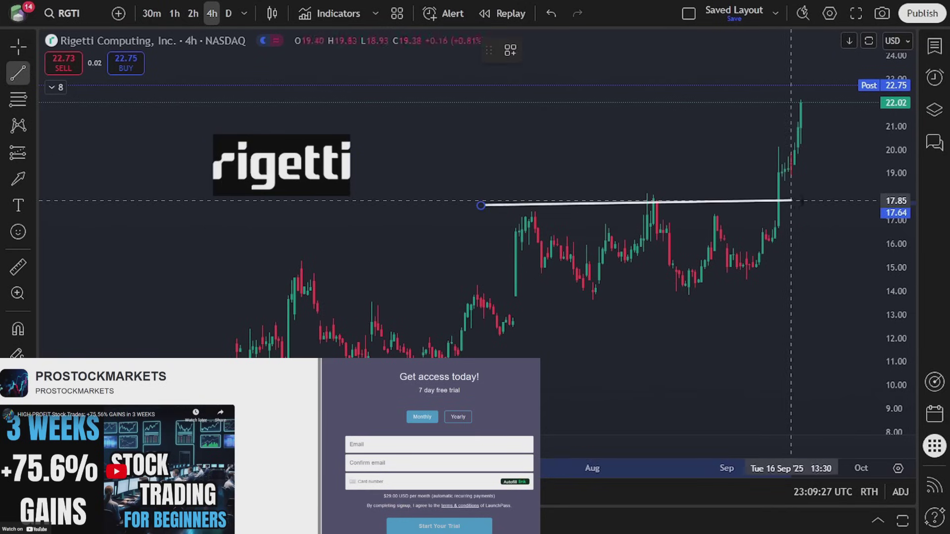
pyautogui.click(831, 205)
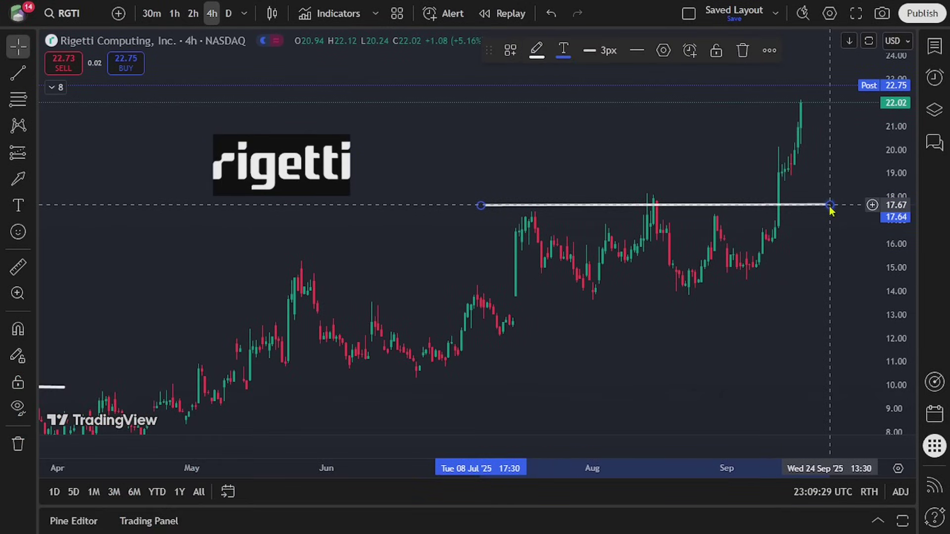
pyautogui.click(592, 227)
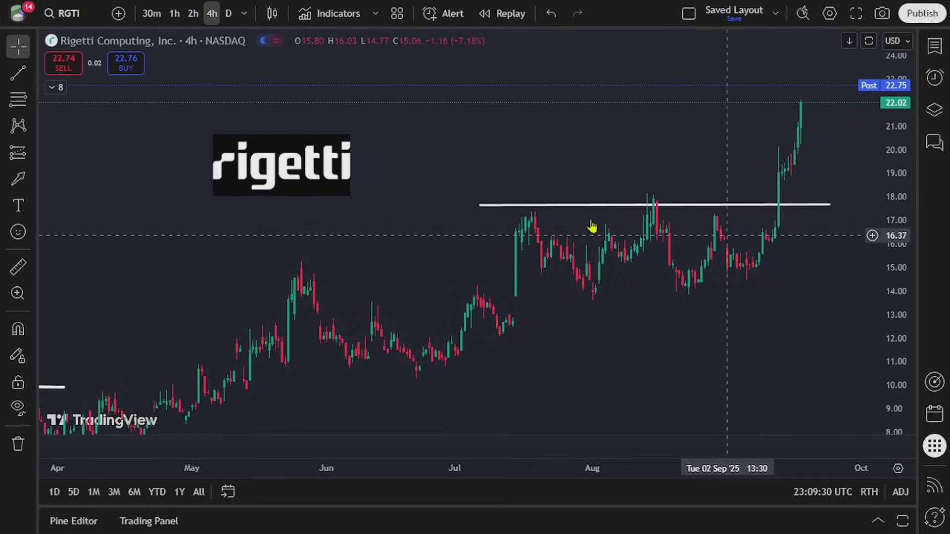
# - Add a '17.70' text label above the resistance line
pyautogui.click(17, 205)
pyautogui.click(527, 174)
pyautogui.write('1')
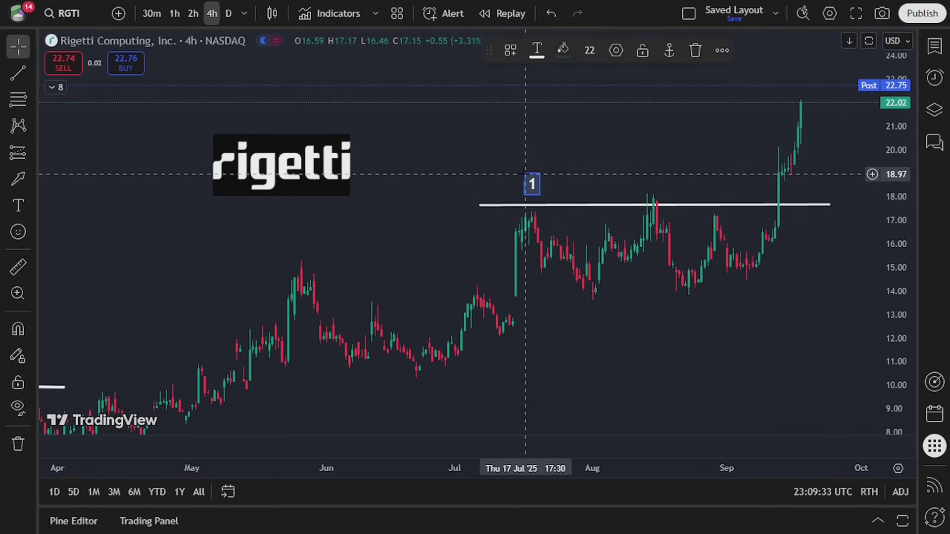
pyautogui.write('7.70')
pyautogui.click(484, 322)
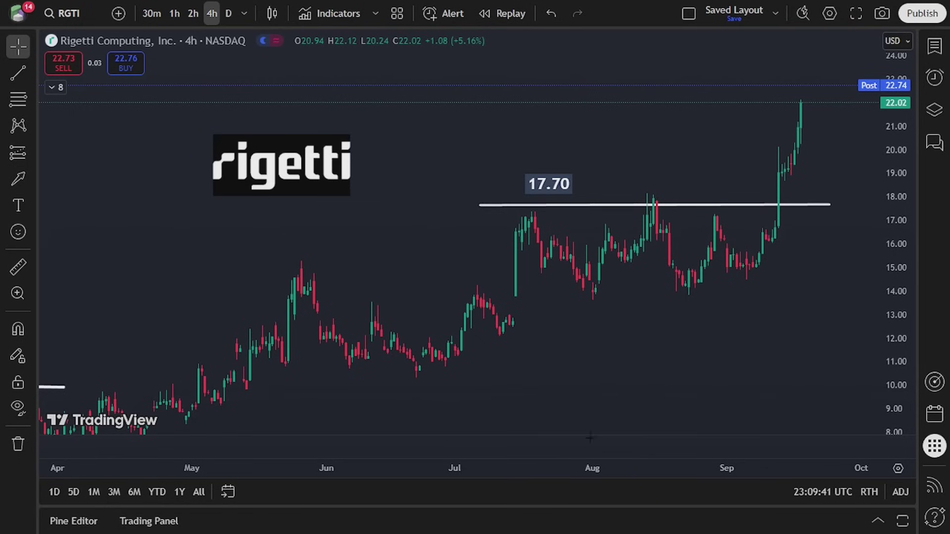
# - Draw a second line from late May to September and lower it to the 13.86 support level
pyautogui.click(18, 74)
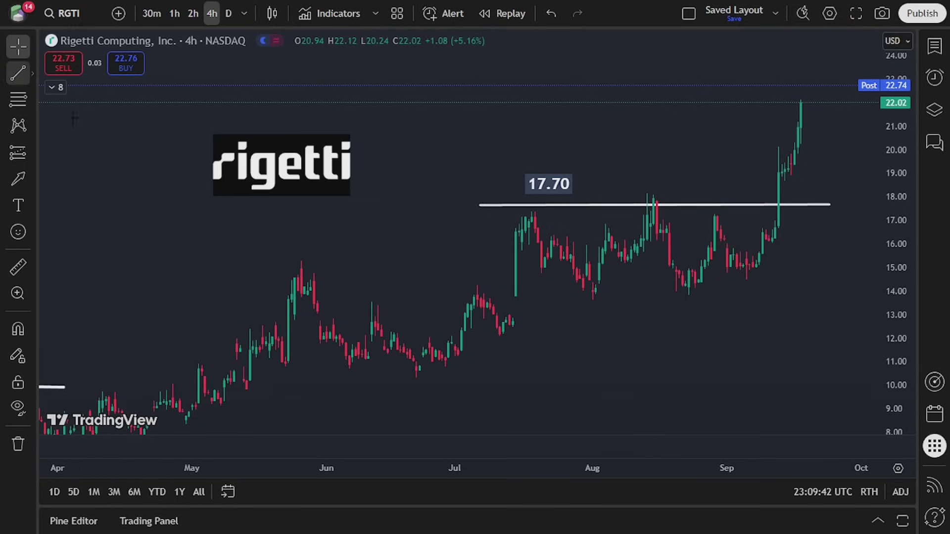
pyautogui.click(247, 275)
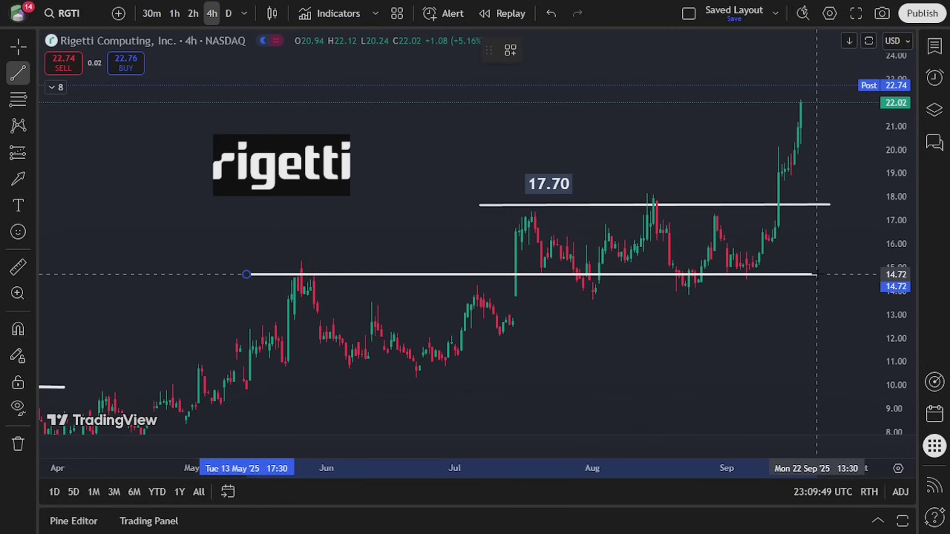
pyautogui.click(818, 273)
pyautogui.moveTo(474, 275); pyautogui.dragTo(482, 295)
pyautogui.click(458, 259)
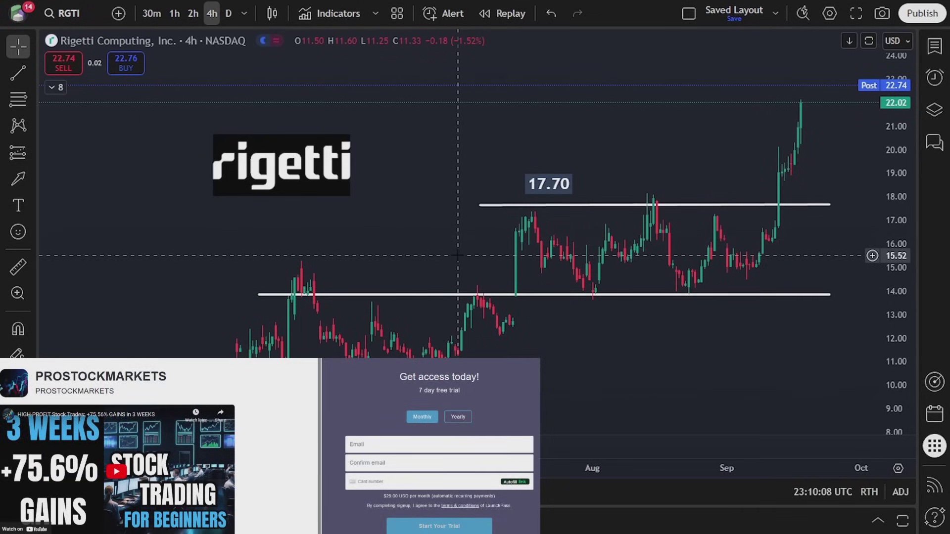
# - Slightly adjust the right endpoint of the 17.70 resistance line
pyautogui.scroll(-1, 437, 248)
pyautogui.scroll(1, 439, 248)
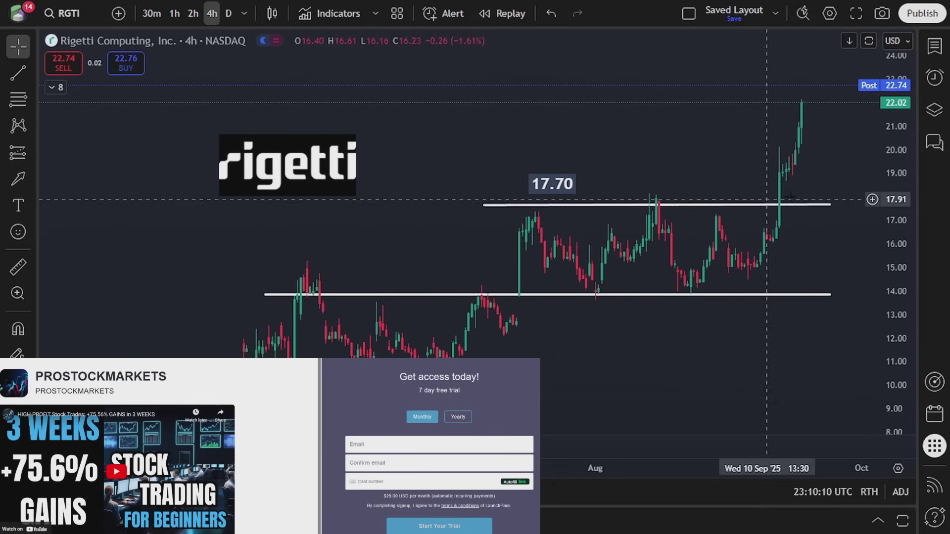
pyautogui.click(830, 207)
pyautogui.moveTo(830, 204); pyautogui.dragTo(827, 208)
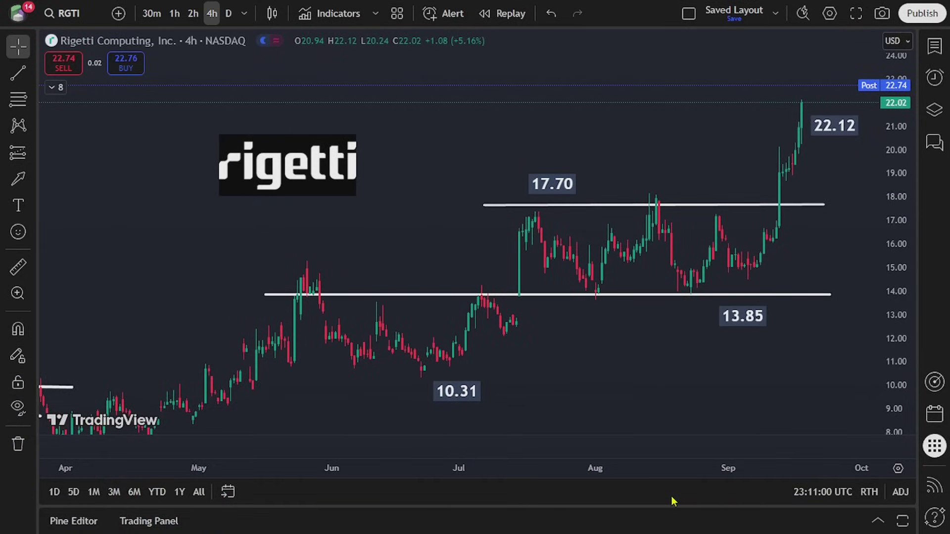
# - Draw a Fibonacci retracement from the 10.32 June low to the August high, raising its top to about 18.26
pyautogui.click(18, 99)
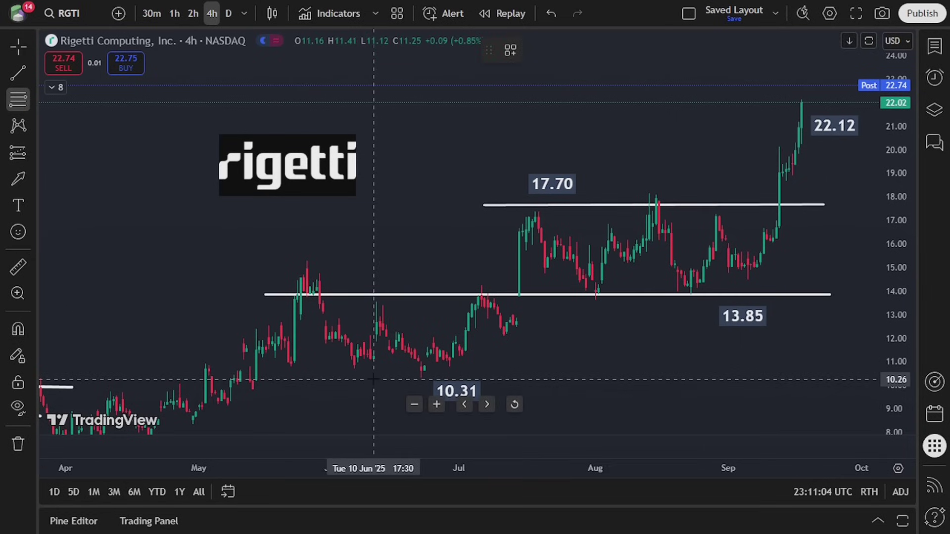
pyautogui.click(373, 378)
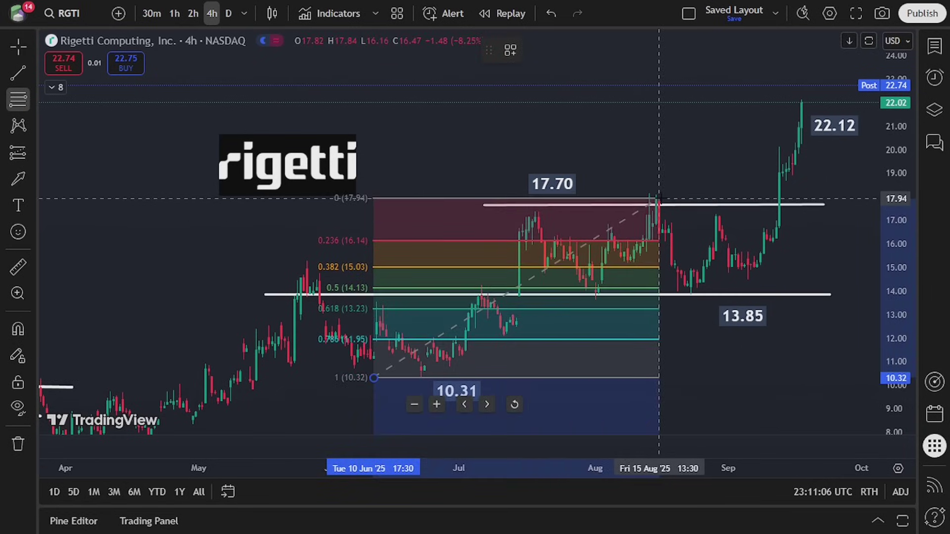
pyautogui.click(665, 196)
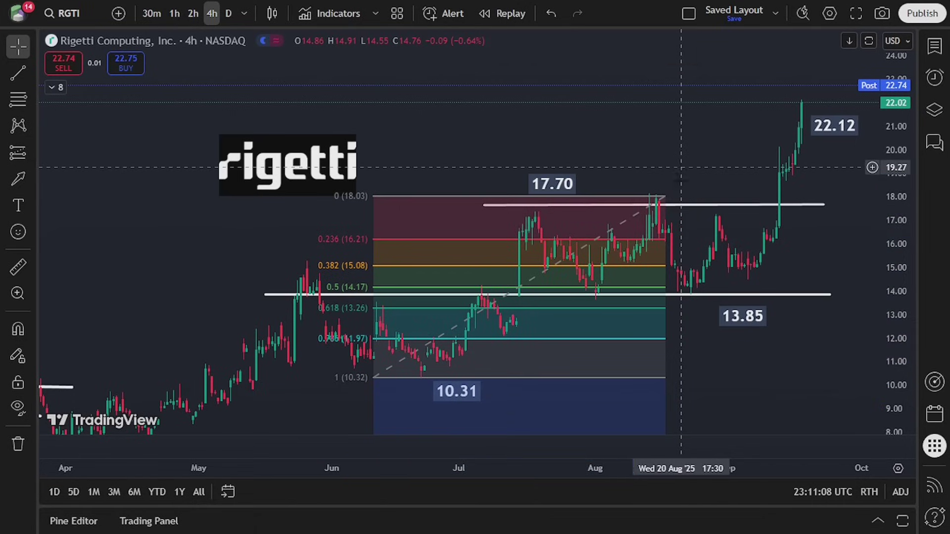
pyautogui.click(665, 198)
pyautogui.moveTo(666, 196); pyautogui.dragTo(665, 192)
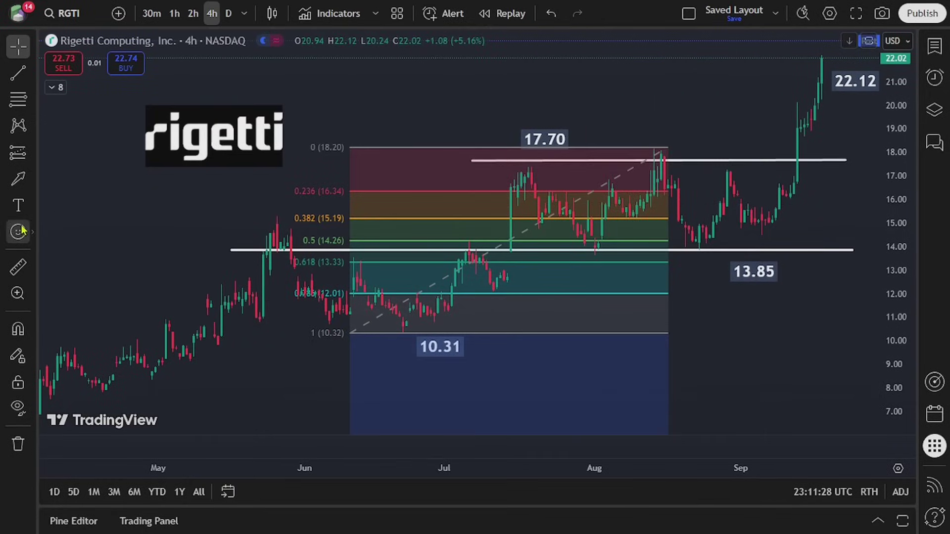
# - Draw a large up arrow rising from the 10.31 June low
pyautogui.click(18, 178)
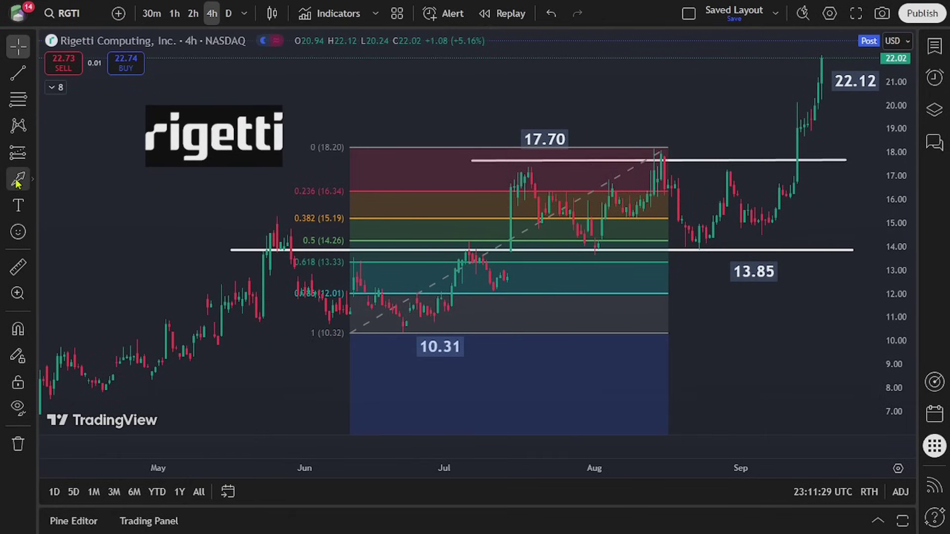
pyautogui.moveTo(364, 330); pyautogui.dragTo(451, 146)
pyautogui.click(455, 109)
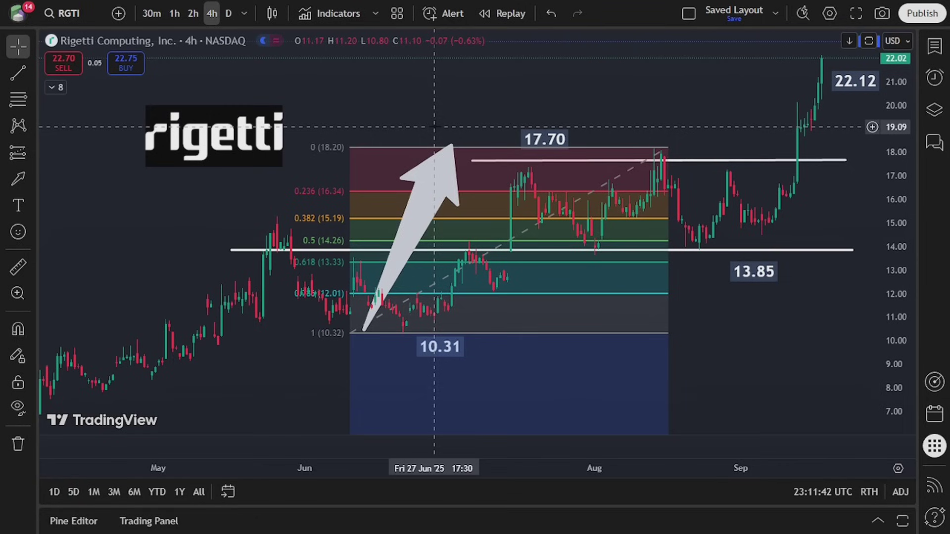
# - Draw a down arrow from the 17.70 peak toward the 0.5–0.618 retracement zone
pyautogui.click(19, 179)
pyautogui.moveTo(480, 148); pyautogui.dragTo(557, 261)
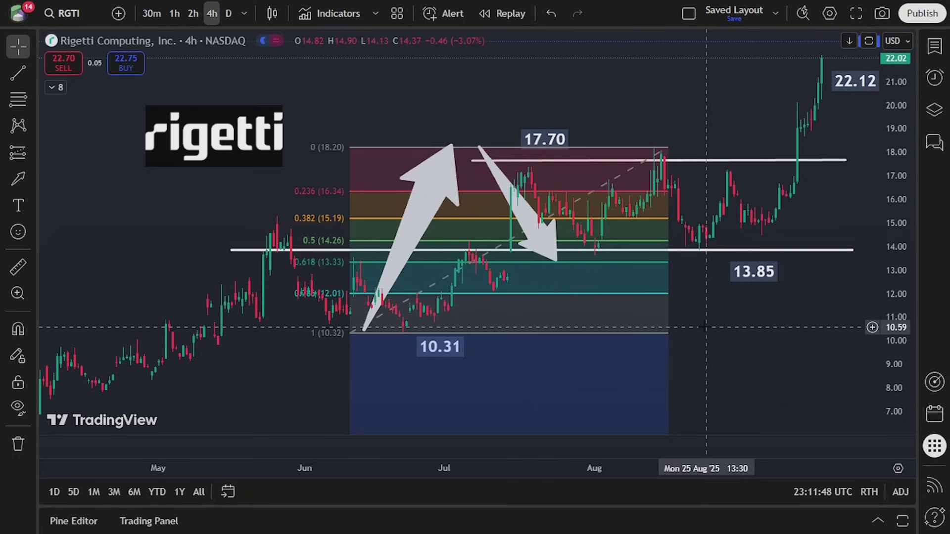
pyautogui.moveTo(515, 220); pyautogui.dragTo(515, 216)
pyautogui.click(633, 269)
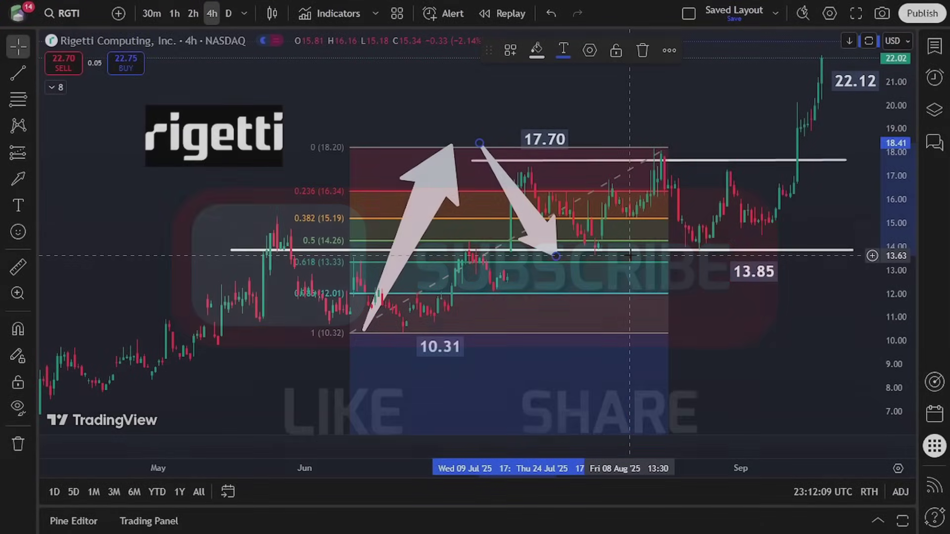
# - Shift the Rigetti logo and extend the down arrow's tip lower and right to about 10.70
pyautogui.moveTo(269, 159); pyautogui.dragTo(295, 176)
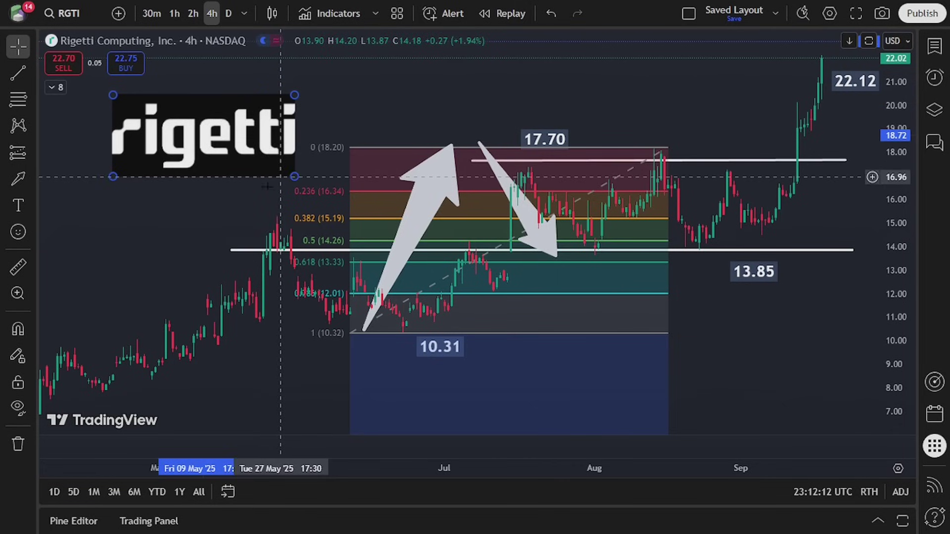
pyautogui.moveTo(246, 199); pyautogui.dragTo(249, 197)
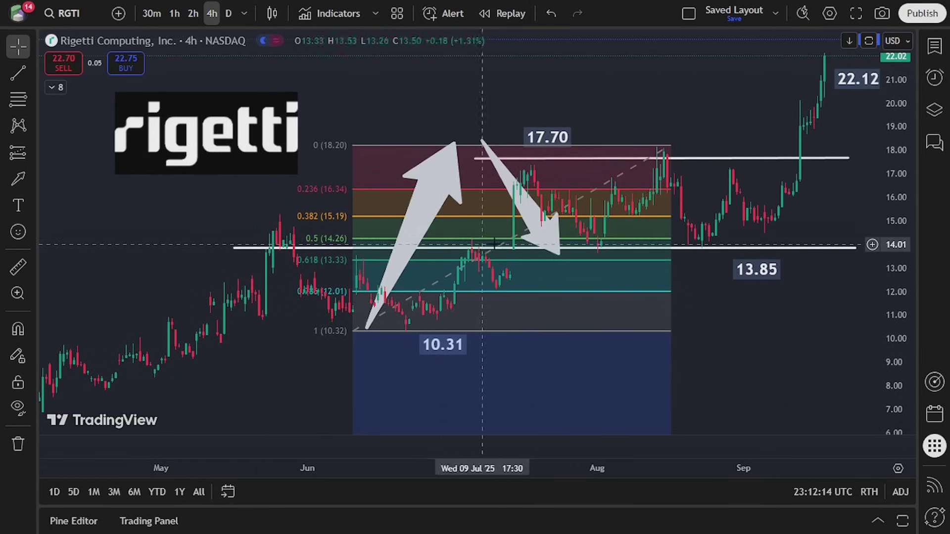
pyautogui.click(557, 255)
pyautogui.moveTo(559, 258); pyautogui.dragTo(577, 320)
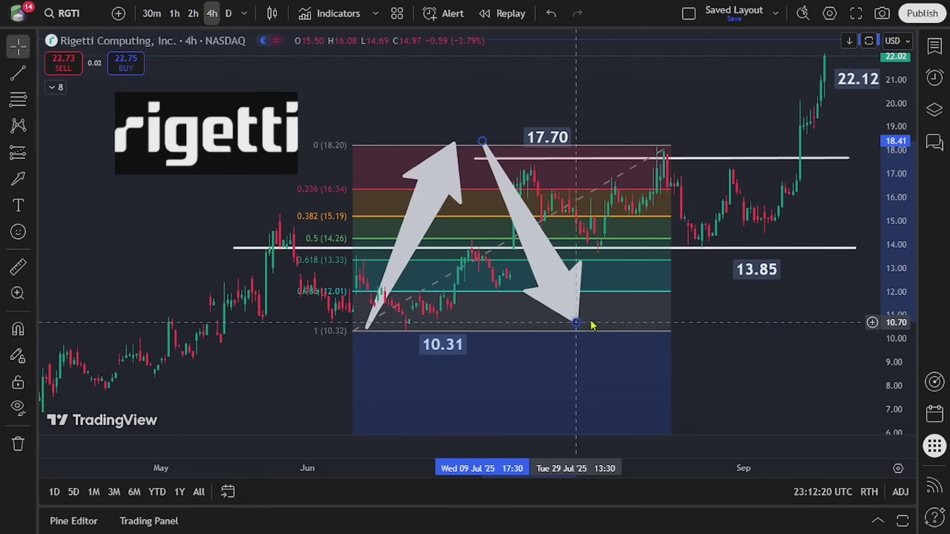
# - Draw a third arrow from about 10.14 in the lower right up-left to the 13.75 support
pyautogui.click(747, 339)
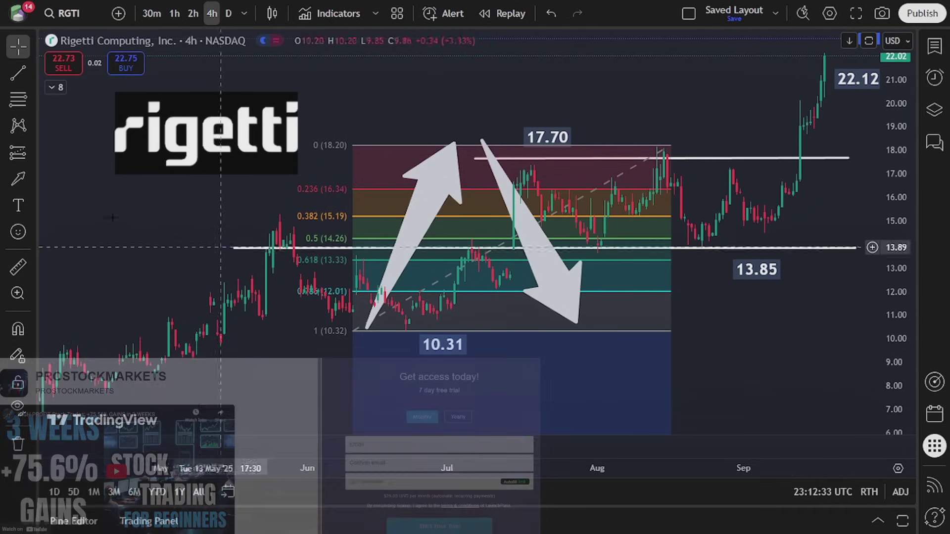
pyautogui.click(18, 179)
pyautogui.moveTo(736, 353); pyautogui.dragTo(633, 268)
# - Move the third arrow below the 13.85 label, then draw and delete a trial horizontal arrow
pyautogui.moveTo(690, 315); pyautogui.dragTo(762, 295)
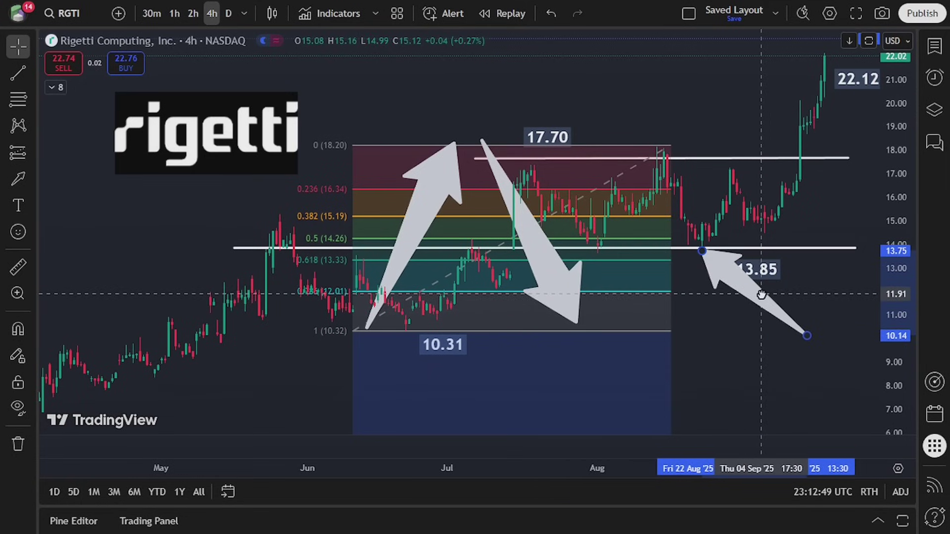
pyautogui.moveTo(761, 296)
pyautogui.mouseDown()
pyautogui.moveTo(740, 324)
pyautogui.moveTo(628, 255)
pyautogui.moveTo(660, 236)
pyautogui.moveTo(785, 247)
pyautogui.moveTo(859, 306)
pyautogui.moveTo(871, 348)
pyautogui.mouseUp()
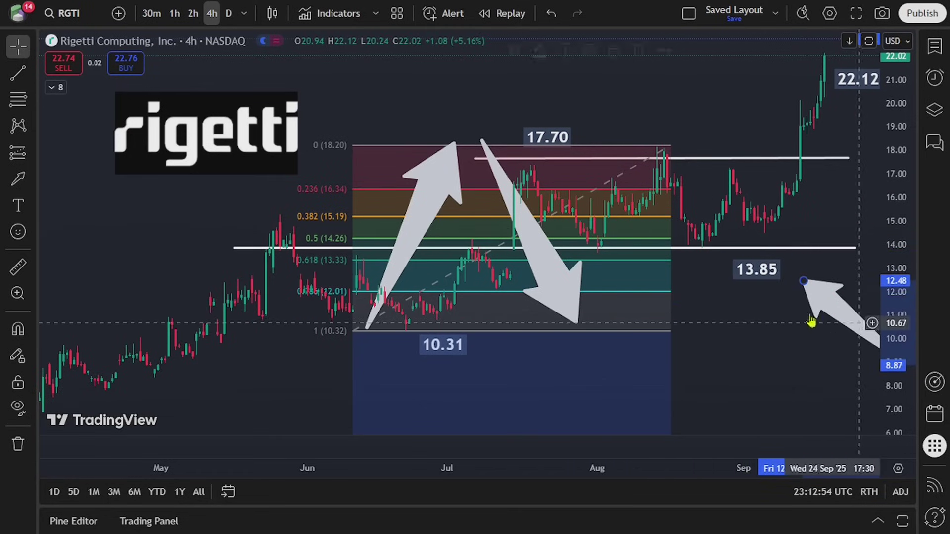
pyautogui.click(18, 178)
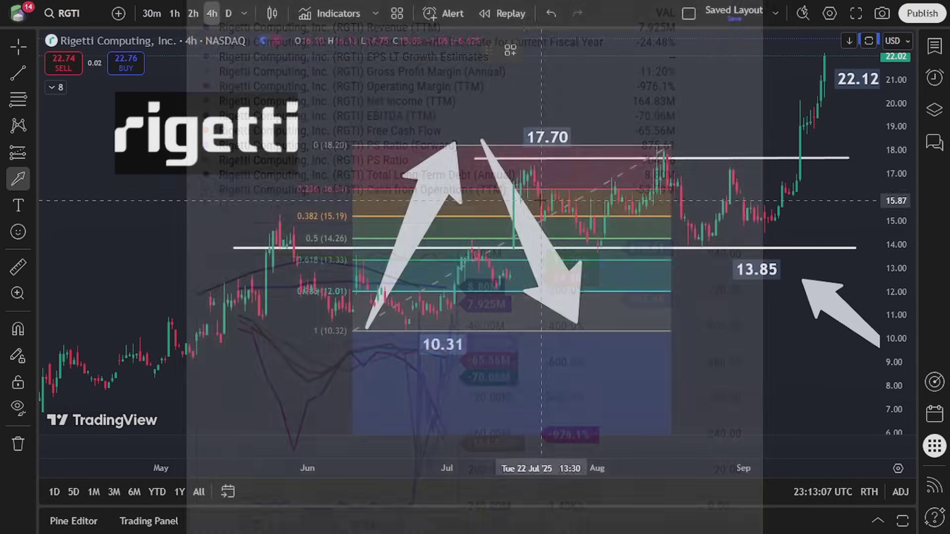
pyautogui.click(542, 201)
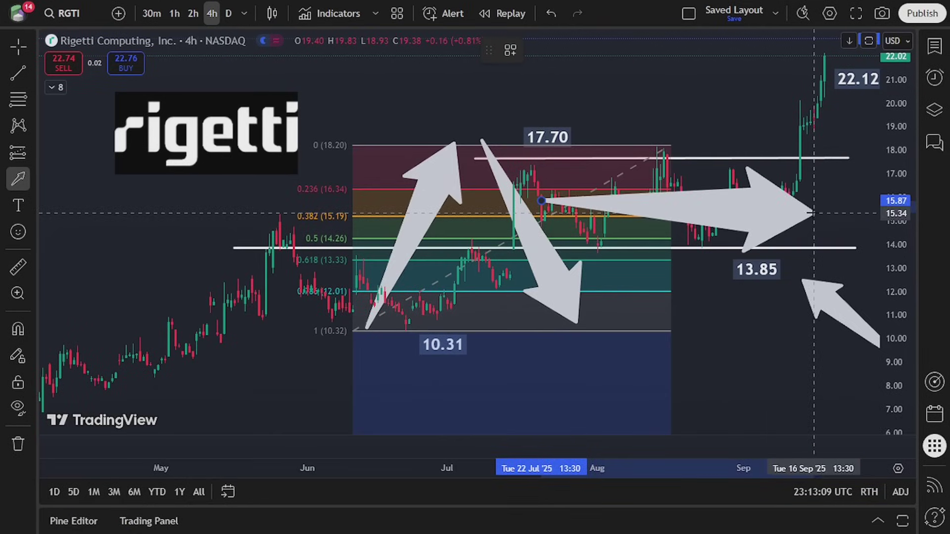
pyautogui.click(844, 200)
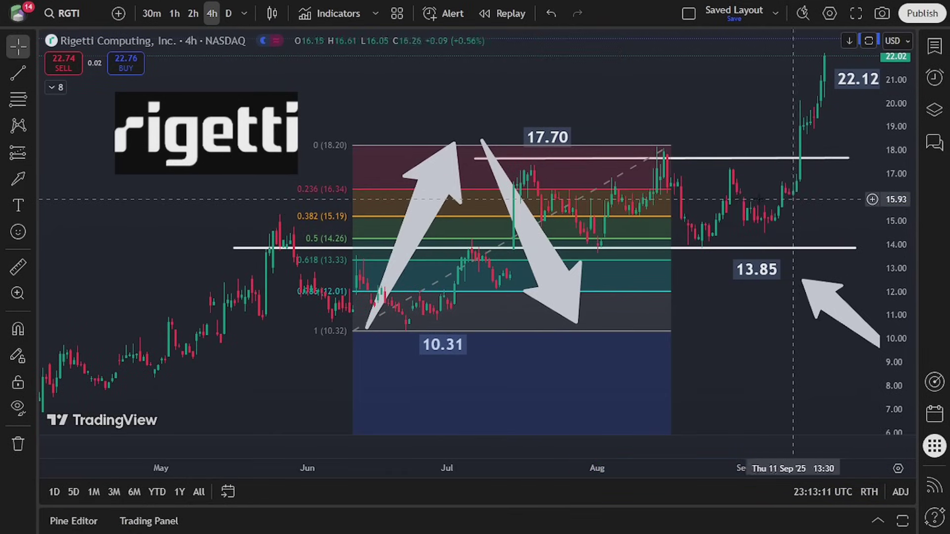
pyautogui.press('Delete')
# - Draw a fourth arrow pointing down-right onto the September breakout candle above 17.70
pyautogui.click(19, 179)
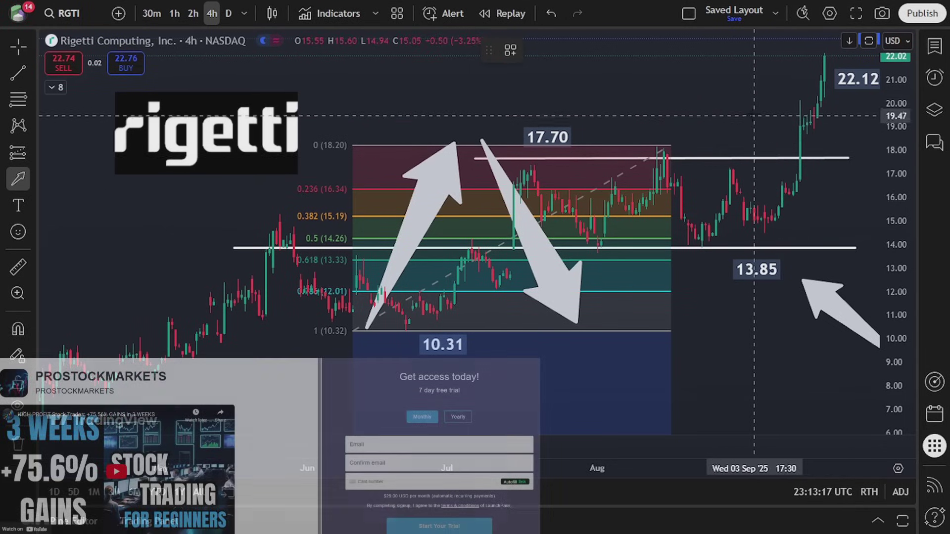
pyautogui.moveTo(737, 102); pyautogui.dragTo(789, 149)
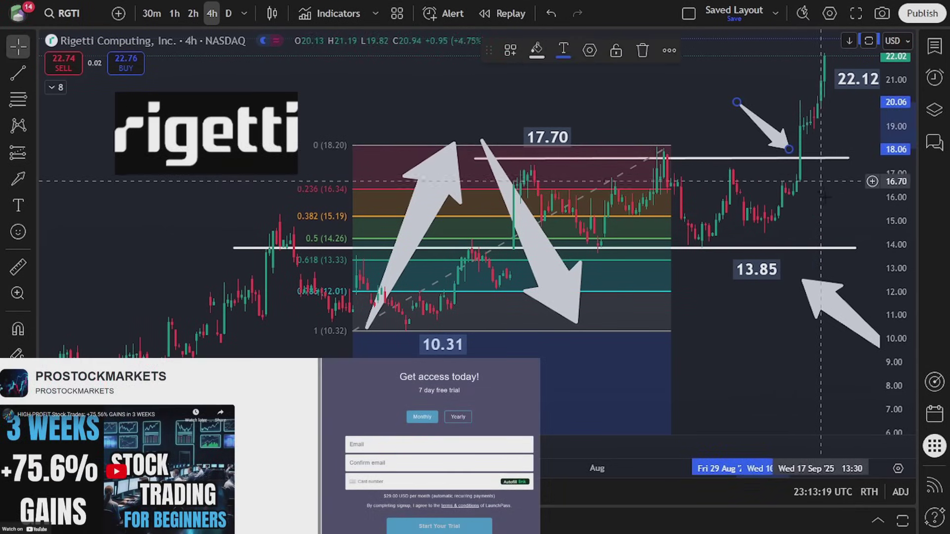
pyautogui.click(832, 214)
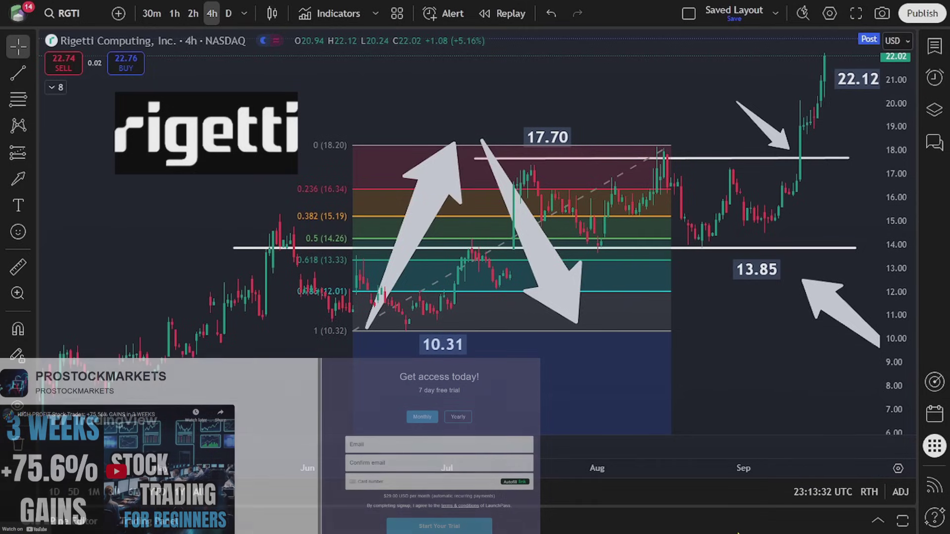
pyautogui.scroll(-3, 787, 353)
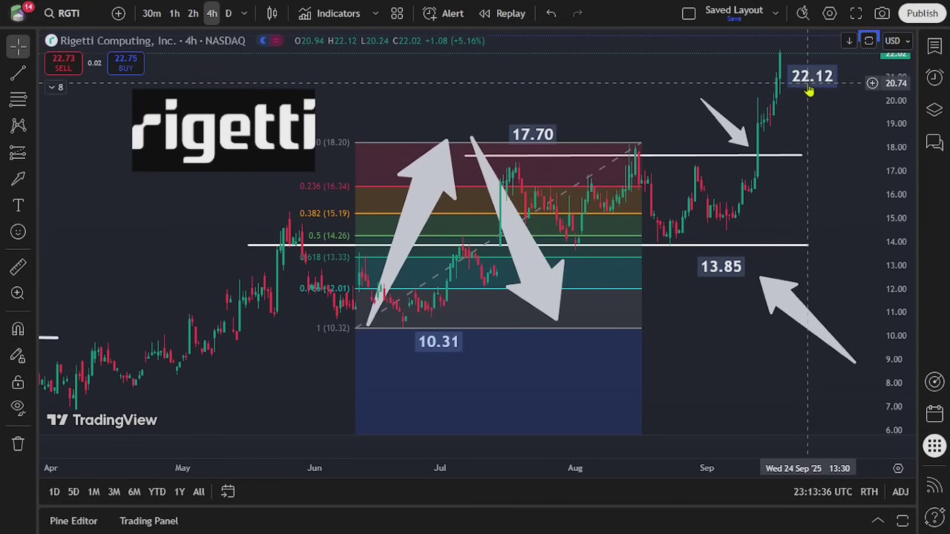
# - Move the 22.12 label left, nudge the logo, and aim the right arrow at the 19–20 rally
pyautogui.moveTo(803, 75); pyautogui.dragTo(693, 74)
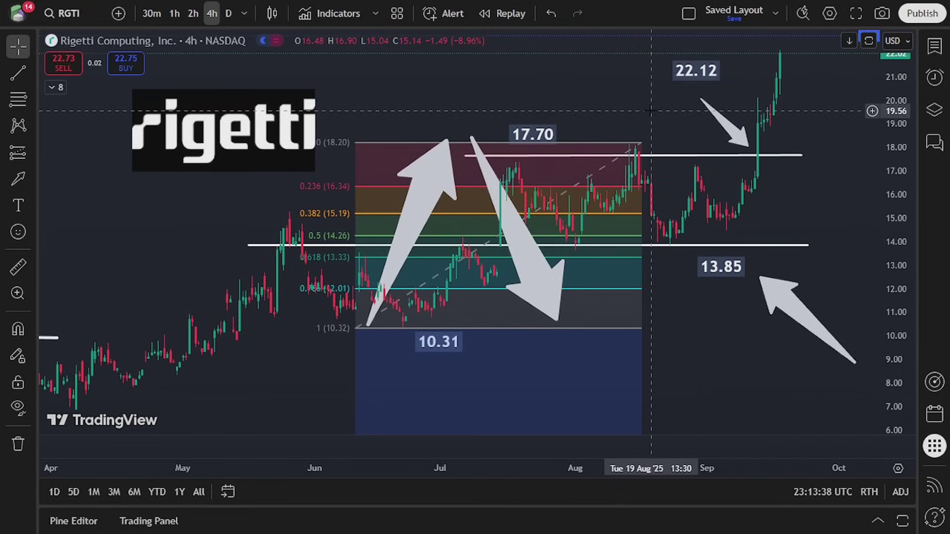
pyautogui.moveTo(255, 163); pyautogui.dragTo(234, 168)
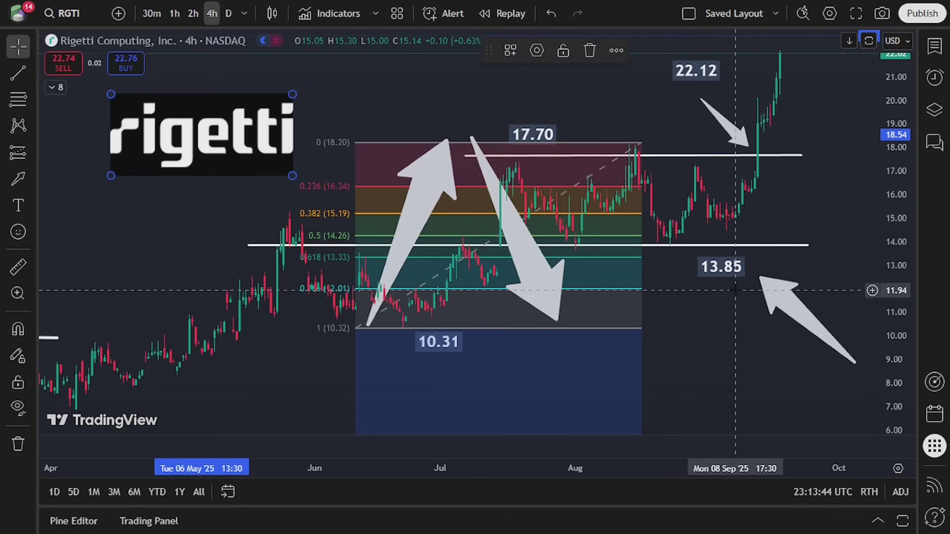
pyautogui.moveTo(821, 333)
pyautogui.mouseDown()
pyautogui.moveTo(850, 202)
pyautogui.moveTo(817, 163)
pyautogui.moveTo(832, 178)
pyautogui.moveTo(817, 149)
pyautogui.moveTo(875, 171)
pyautogui.mouseUp()
pyautogui.moveTo(848, 215); pyautogui.dragTo(841, 229)
pyautogui.moveTo(220, 181); pyautogui.dragTo(228, 174)
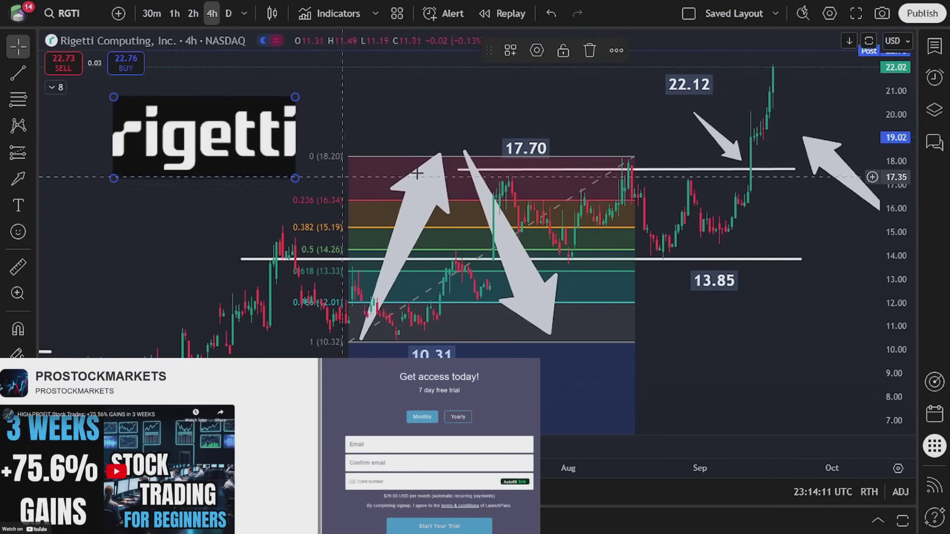
pyautogui.moveTo(848, 185); pyautogui.dragTo(817, 168)
pyautogui.moveTo(258, 125); pyautogui.dragTo(347, 100)
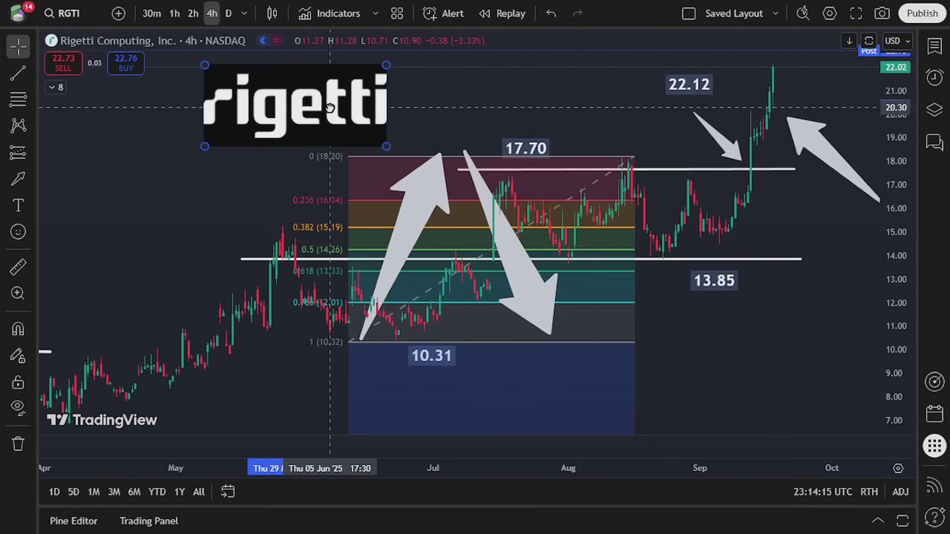
# - Zoom, pan and stretch the price scale to refit the annotated chart
pyautogui.scroll(2, 658, 297)
pyautogui.moveTo(724, 349); pyautogui.dragTo(735, 371)
pyautogui.scroll(1, 736, 372)
pyautogui.moveTo(904, 339); pyautogui.dragTo(904, 357)
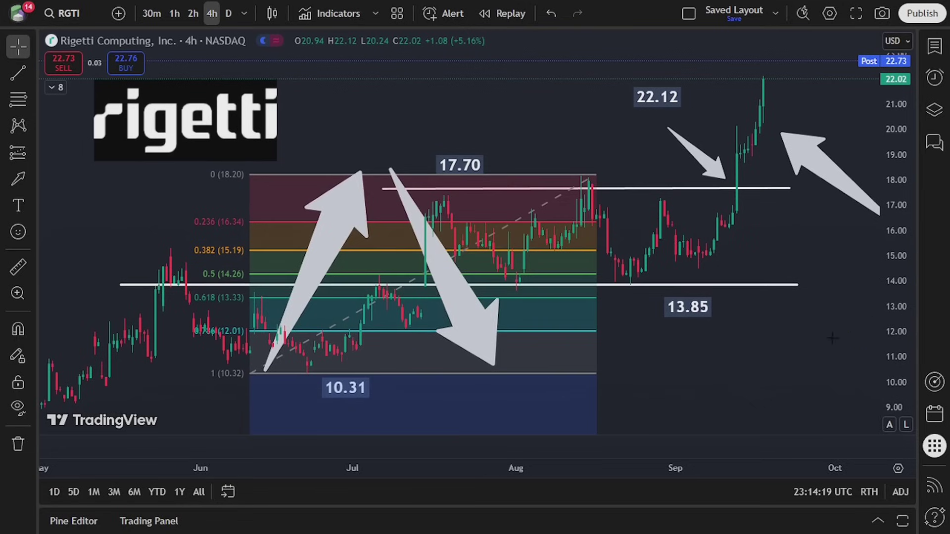
# - Re-aim the right-hand arrow so its tip touches the 17.70 resistance line
pyautogui.moveTo(774, 362); pyautogui.dragTo(782, 349)
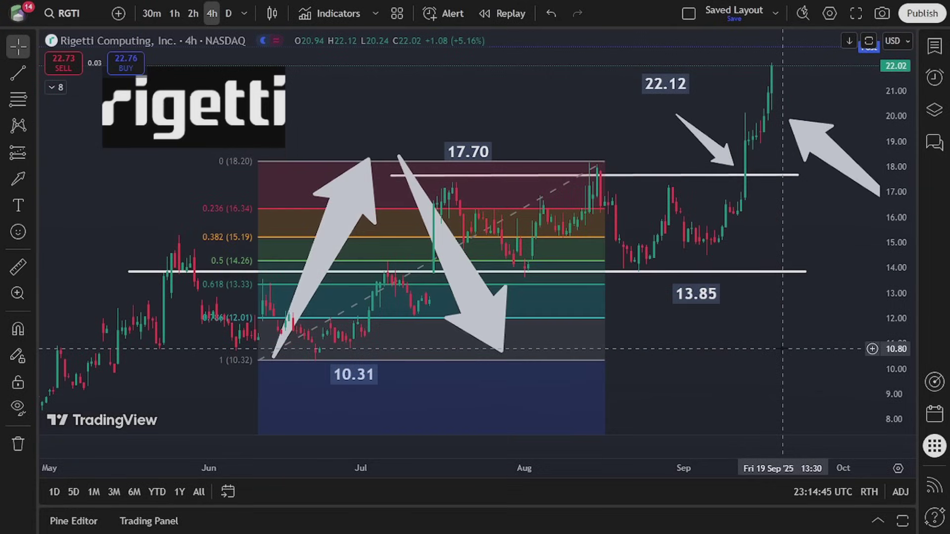
pyautogui.moveTo(837, 159)
pyautogui.mouseDown()
pyautogui.moveTo(820, 176)
pyautogui.moveTo(861, 201)
pyautogui.moveTo(855, 221)
pyautogui.moveTo(853, 206)
pyautogui.moveTo(840, 212)
pyautogui.mouseUp()
# - Draw a short white horizontal trend line at about 19.06
pyautogui.click(18, 73)
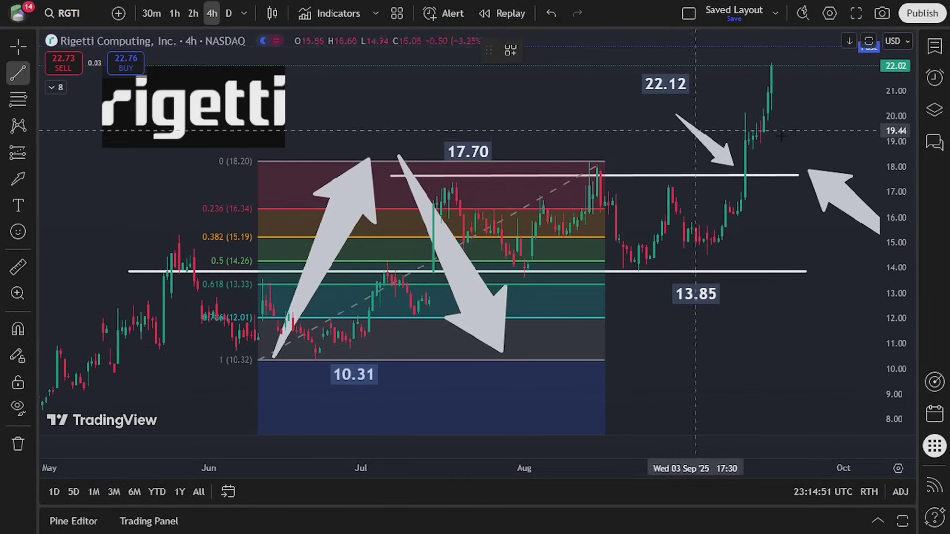
pyautogui.click(691, 140)
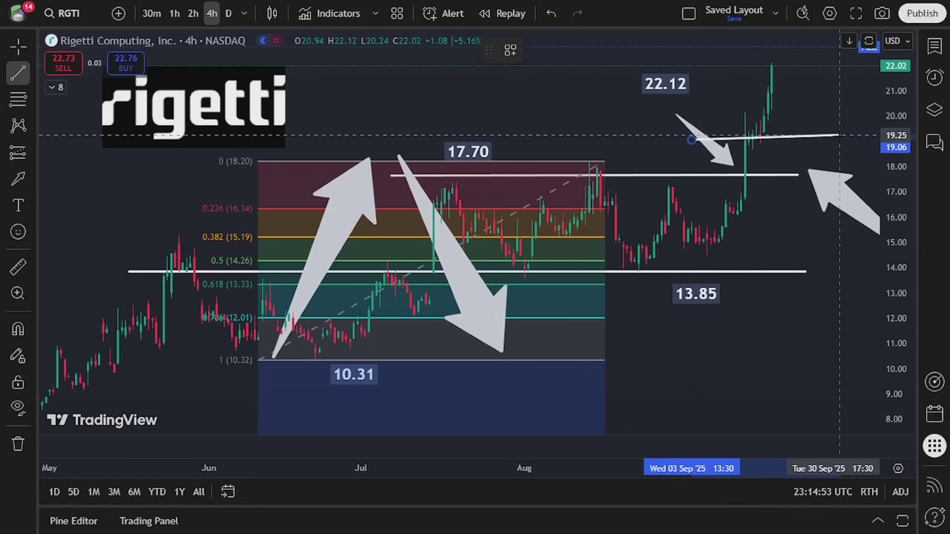
pyautogui.click(840, 143)
# - Nudge the down arrow left, the rigetti logo right, and raise the right-side arrow
pyautogui.moveTo(713, 153); pyautogui.dragTo(641, 140)
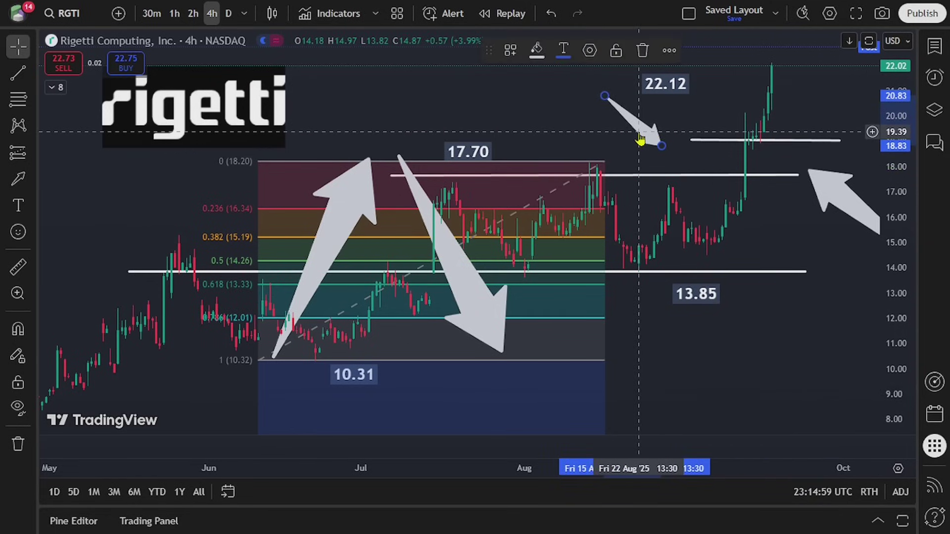
pyautogui.moveTo(189, 106); pyautogui.dragTo(223, 107)
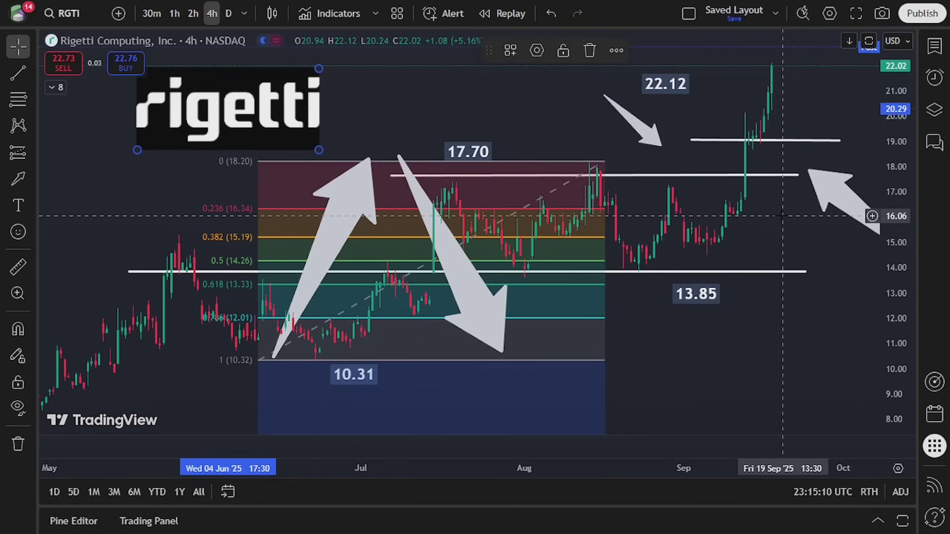
pyautogui.moveTo(842, 207); pyautogui.dragTo(823, 154)
# - Point the right arrow at the latest high and draw an arrow from the 22 peak to about 14.96
pyautogui.click(828, 97)
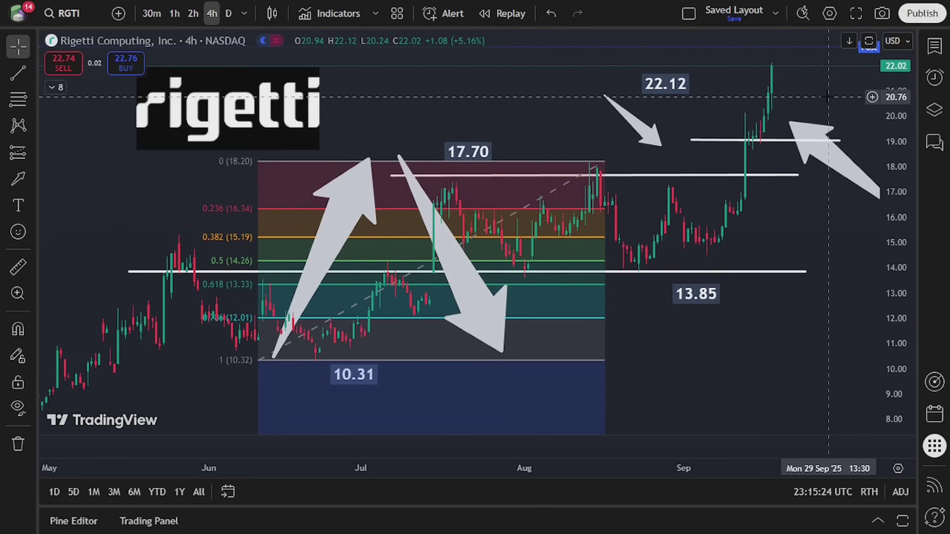
pyautogui.moveTo(848, 178); pyautogui.dragTo(851, 139)
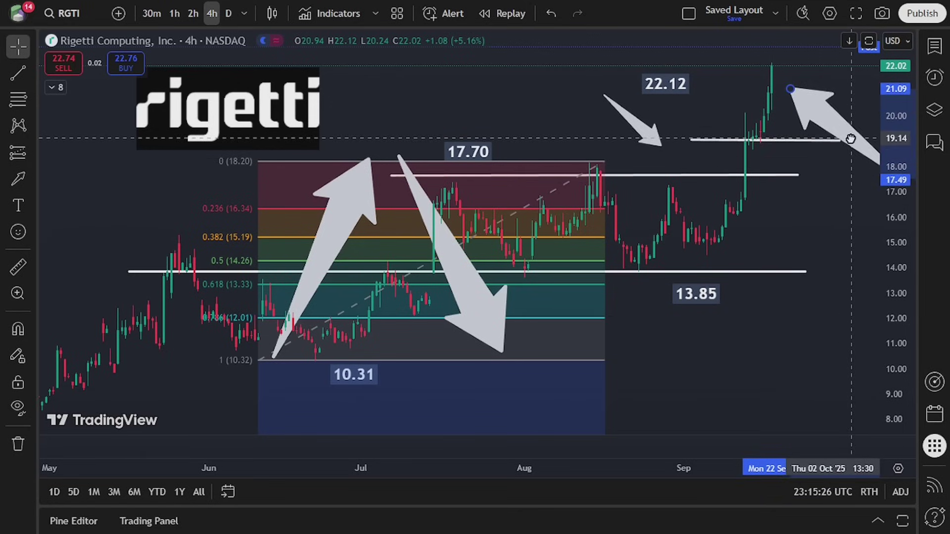
pyautogui.scroll(-2, 840, 210)
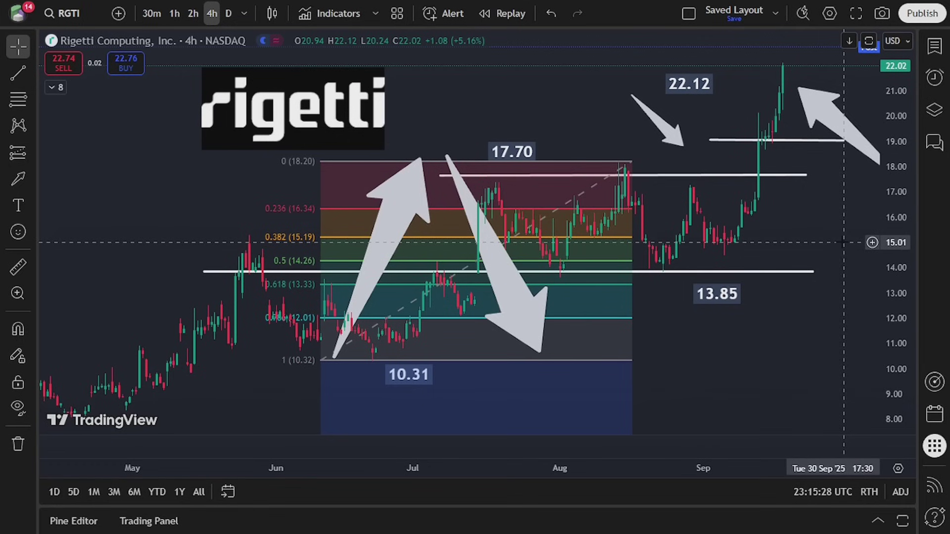
pyautogui.scroll(1, 843, 243)
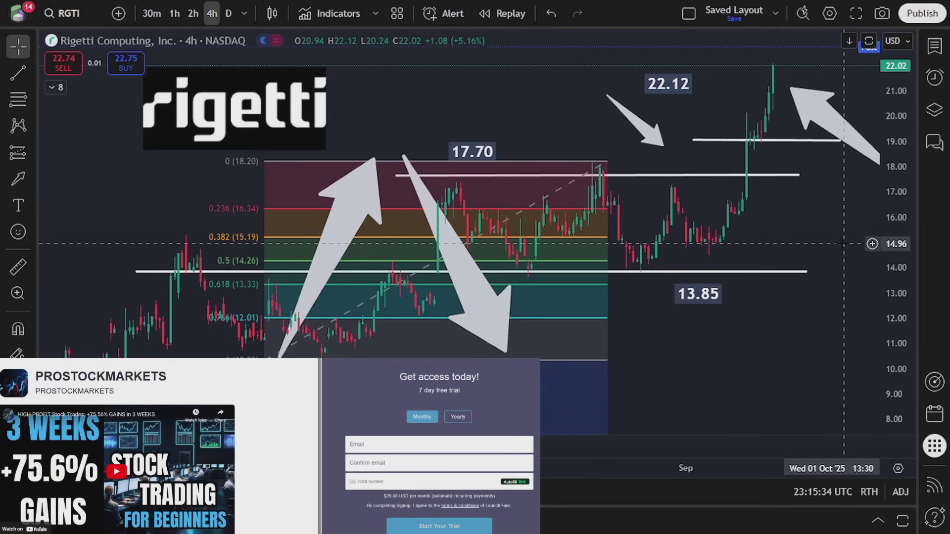
pyautogui.click(18, 178)
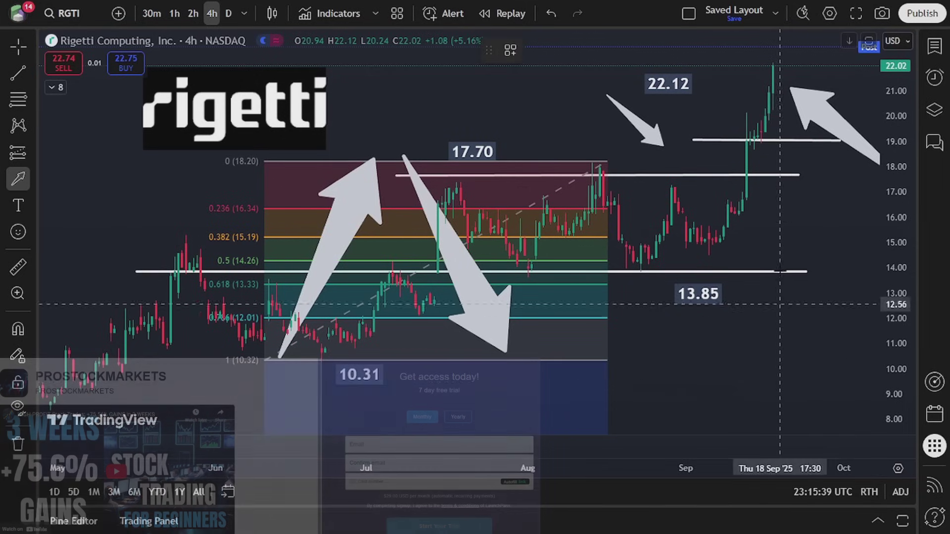
pyautogui.moveTo(737, 64); pyautogui.dragTo(797, 242)
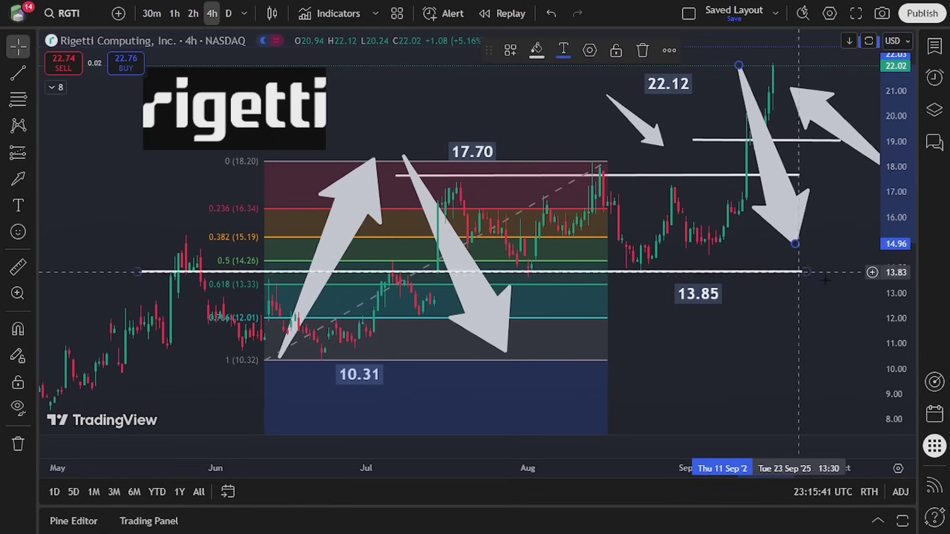